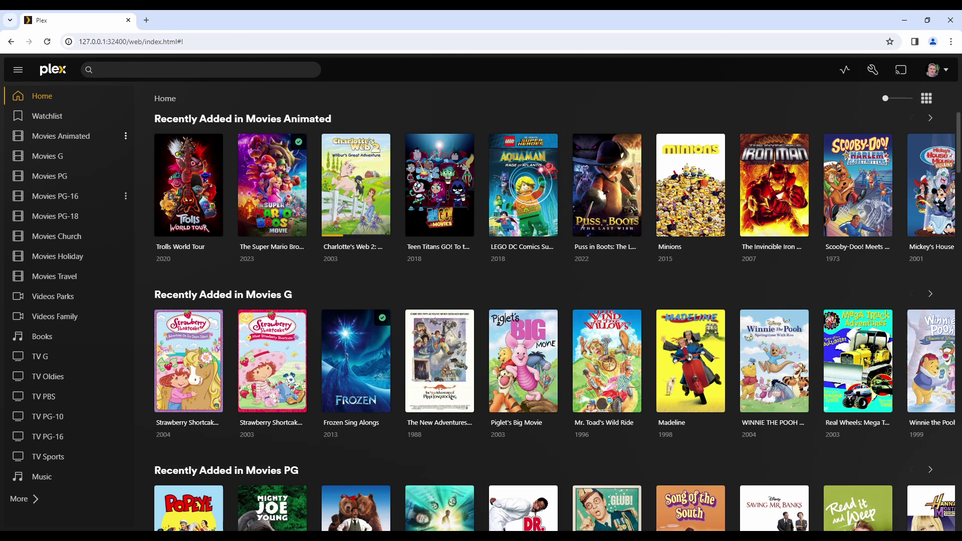
- Reorder the sidebar libraries by moving Movies Animated below Videos Family and returning it to just below Watchlist
{"action": "left_click", "coordinate": [126, 357]}
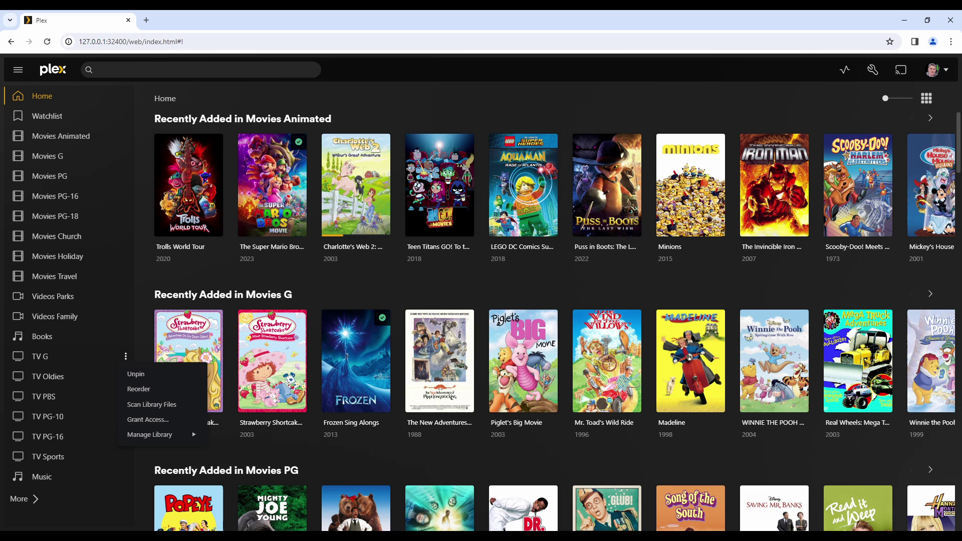
{"action": "left_click", "coordinate": [138, 389]}
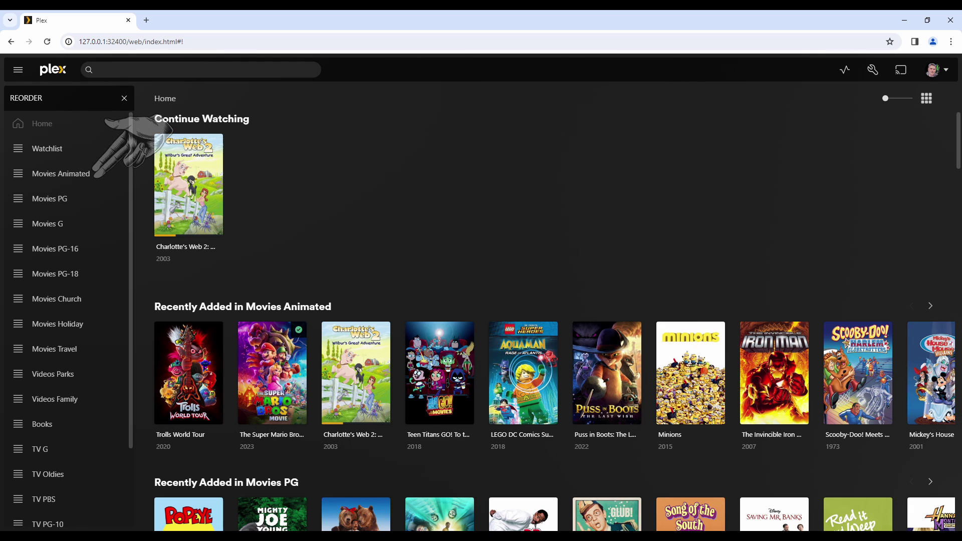
{"action": "left_click_drag", "start_coordinate": [95, 175], "coordinate": [99, 400]}
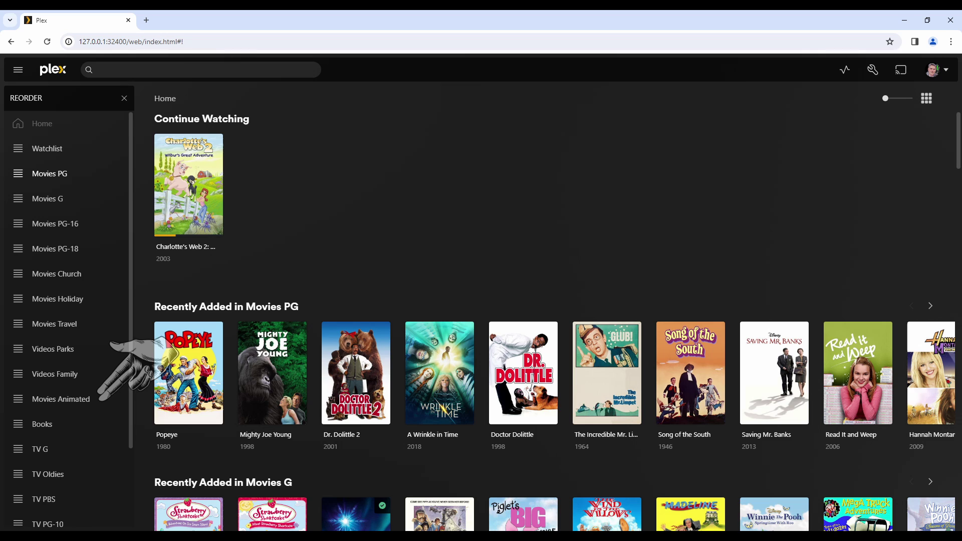
{"action": "left_click_drag", "start_coordinate": [100, 400], "coordinate": [95, 176]}
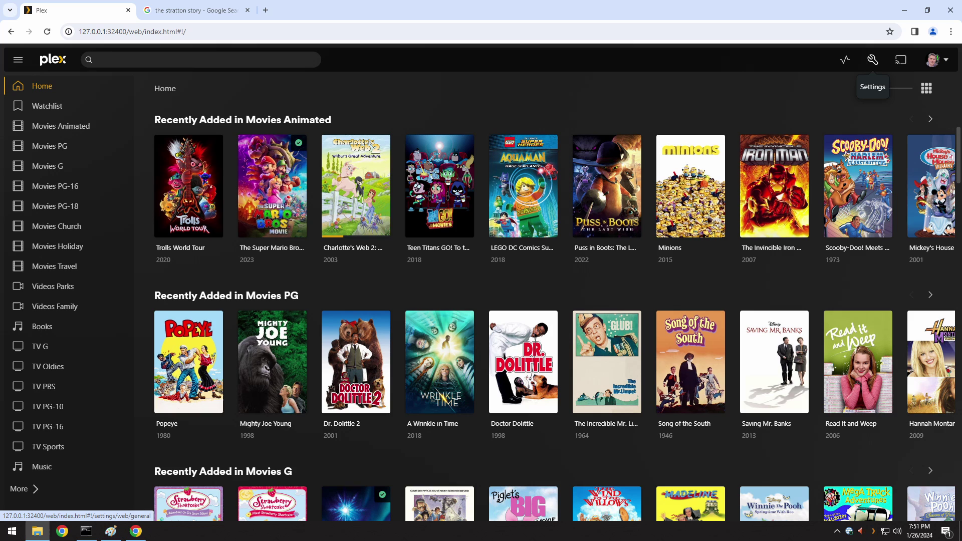
- Open the server's Library settings and review the scanning, trash and Continue Watching options
{"action": "left_click", "coordinate": [873, 60]}
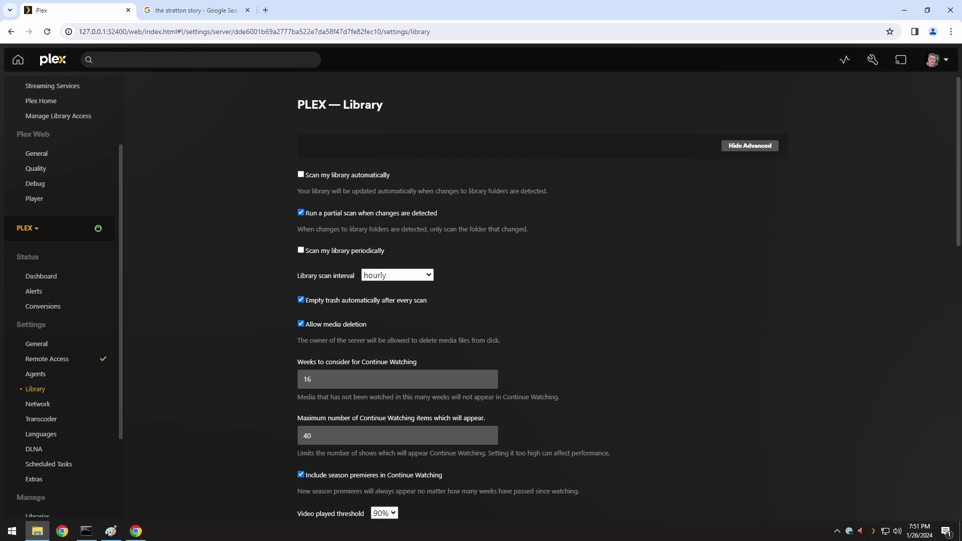
{"action": "scroll", "coordinate": [542, 296], "scroll_direction": "down", "scroll_amount": 10}
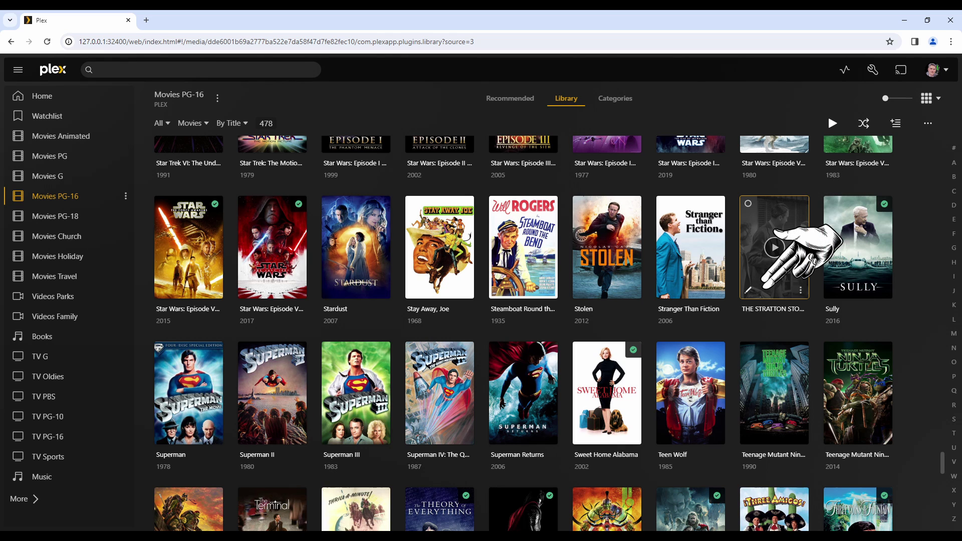
- Check the file path of THE STRATTON STORY in its edit info and find the file in File Explorer's Movies PG-16 folder
{"action": "left_click", "coordinate": [748, 290]}
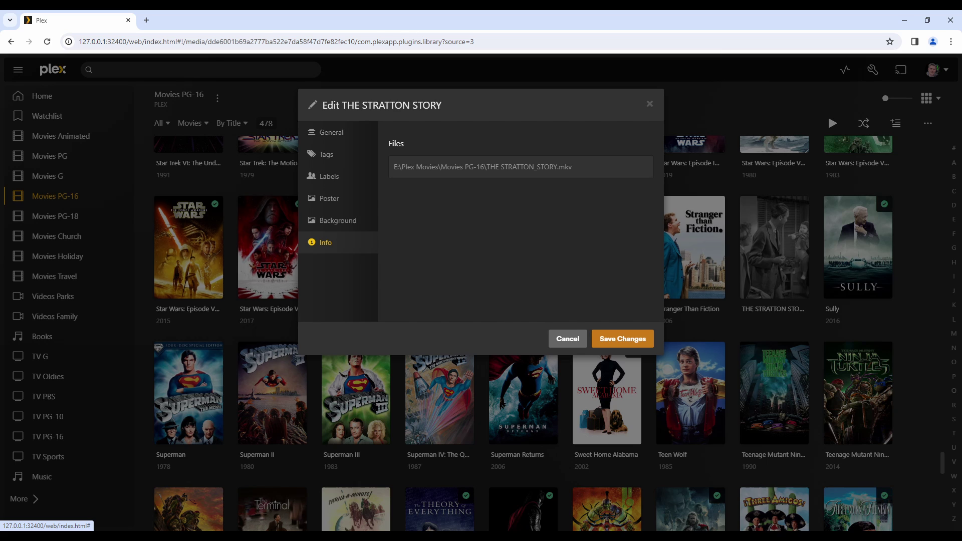
{"action": "key", "text": "alt+Tab"}
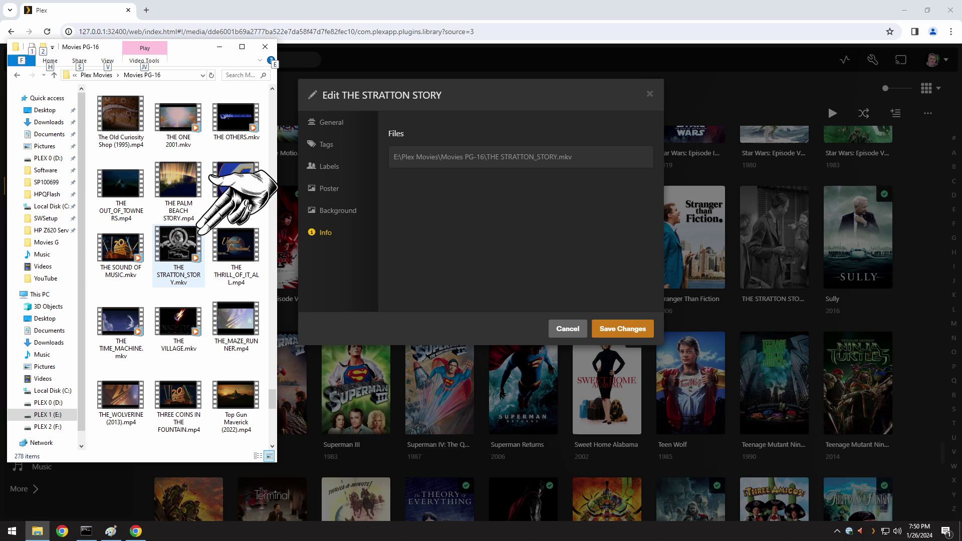
- Look up THE STRATTON_STORY on Google in a new browser tab, choosing the suggested 1949 film
{"action": "key", "text": "ctrl+t"}
{"action": "type", "text": "THE STRATTON_STORY"}
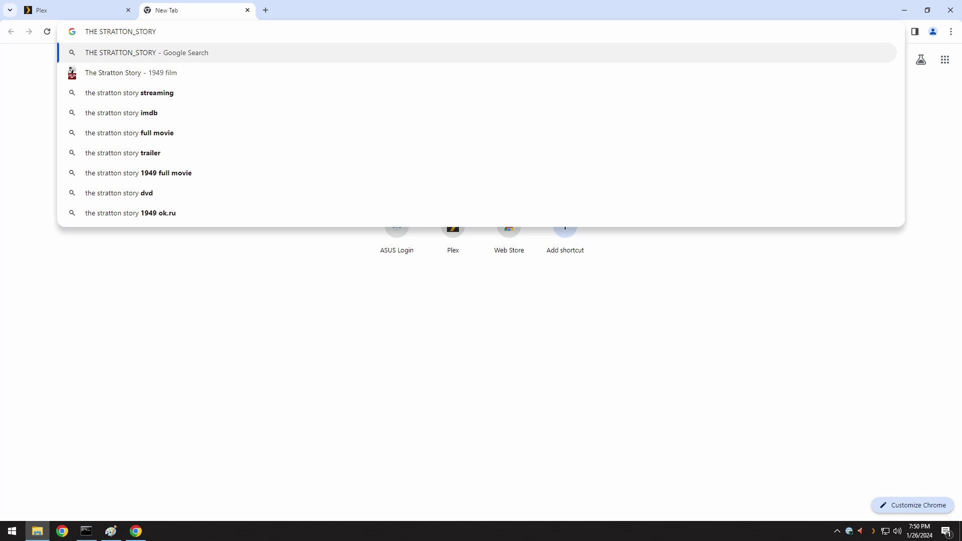
{"action": "key", "text": "Down"}
{"action": "key", "text": "Return"}
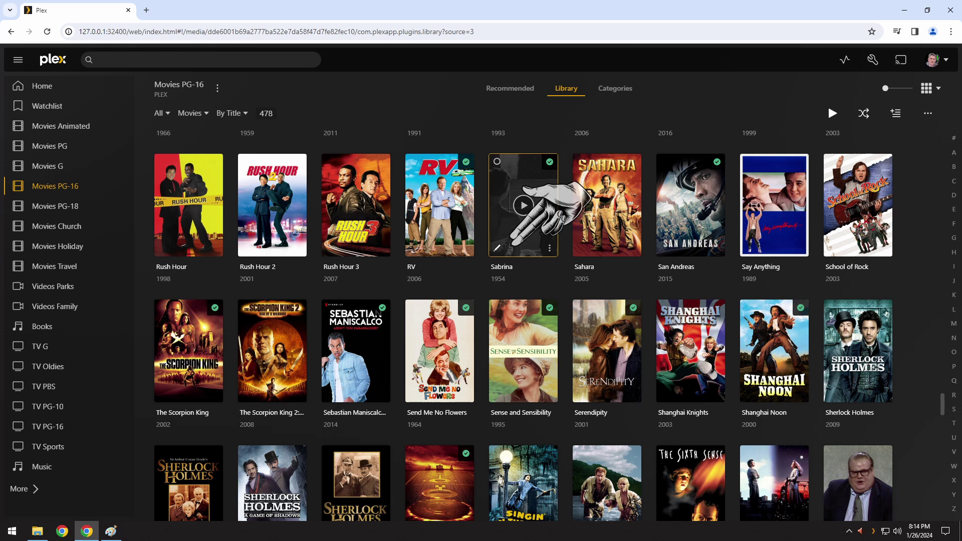
- Copy the image address of the Sabrina (1954) poster from Google and paste it as a poster URL for Sabrina in Plex
{"action": "left_click", "coordinate": [498, 247]}
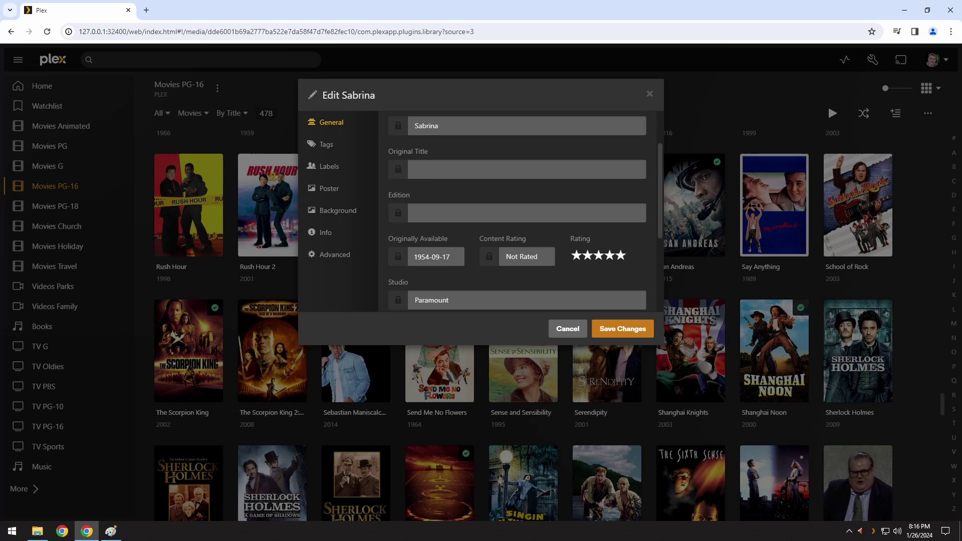
{"action": "left_click", "coordinate": [329, 189]}
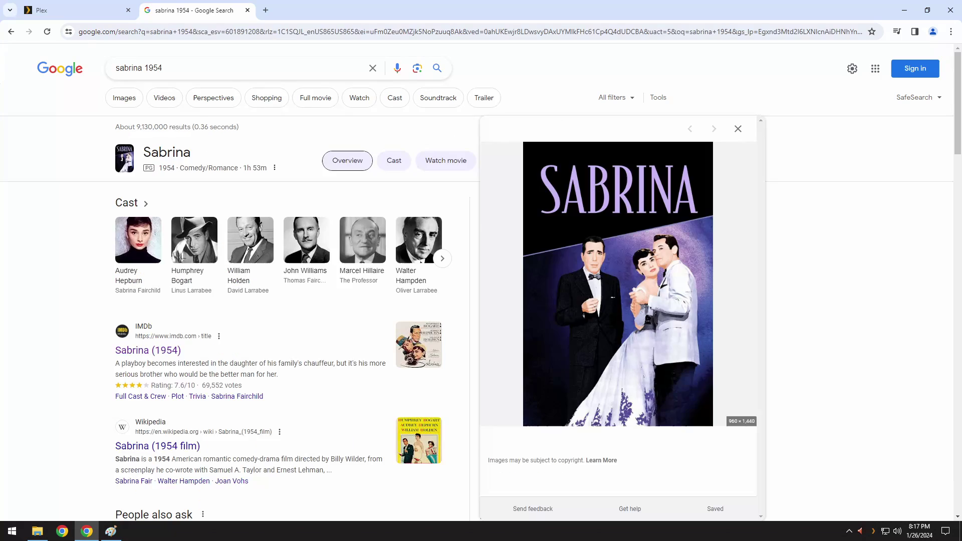
{"action": "left_click", "coordinate": [489, 152]}
{"action": "right_click", "coordinate": [657, 320]}
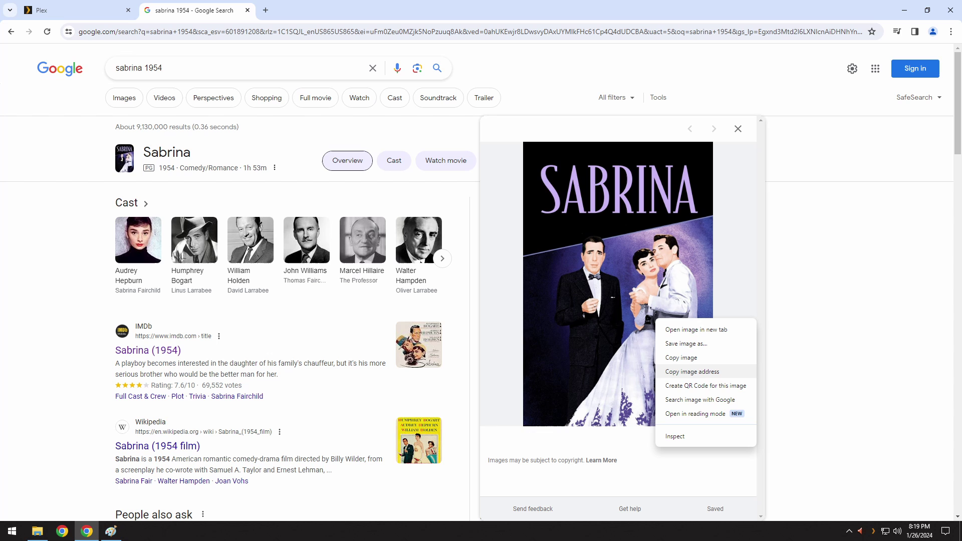
{"action": "left_click", "coordinate": [692, 372]}
{"action": "key", "text": "ctrl+shift+Tab"}
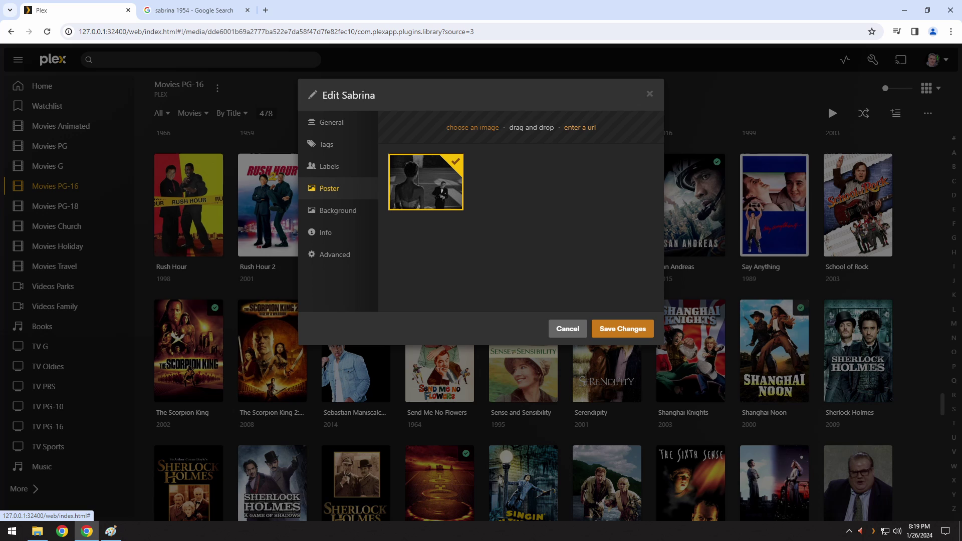
{"action": "key", "text": "ctrl+v"}
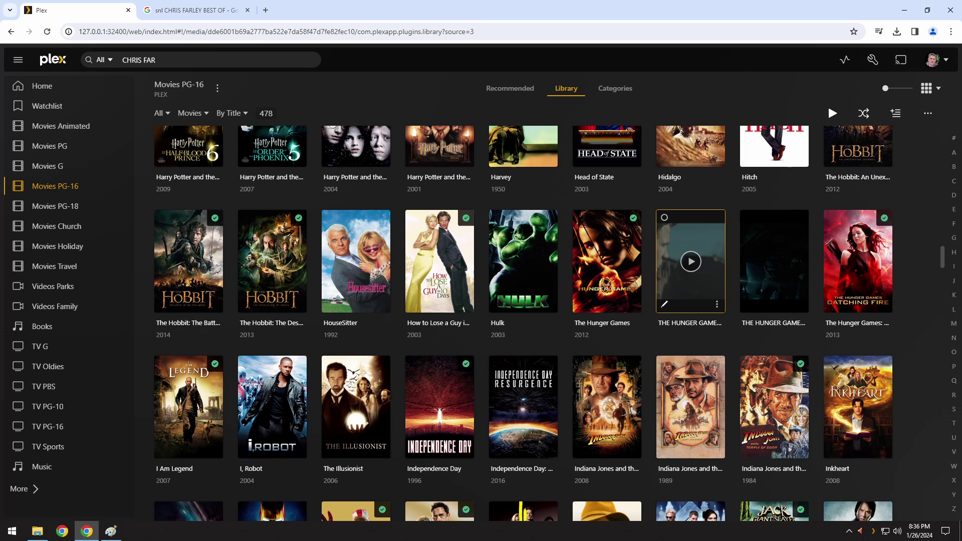
- Check the file path of THE HUNGER GAMES 3 MOCKINGJAY PT1 and scan the Movies PG-16 library files
{"action": "left_click", "coordinate": [665, 304]}
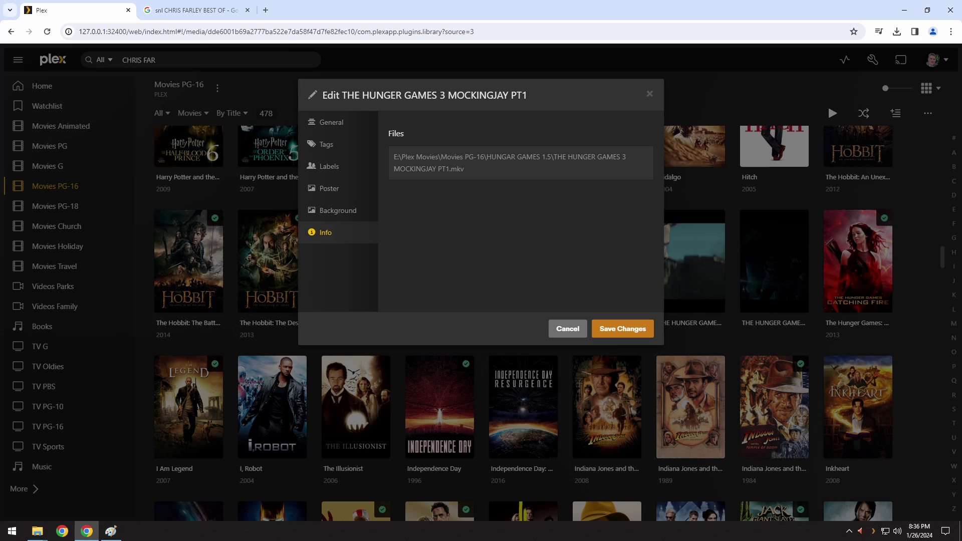
{"action": "key", "text": "alt+Tab"}
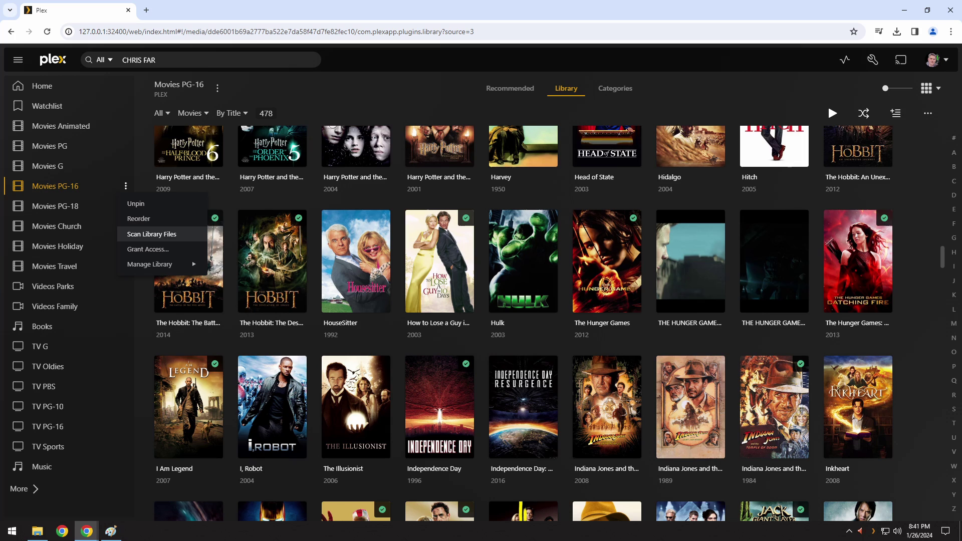
{"action": "left_click", "coordinate": [151, 234]}
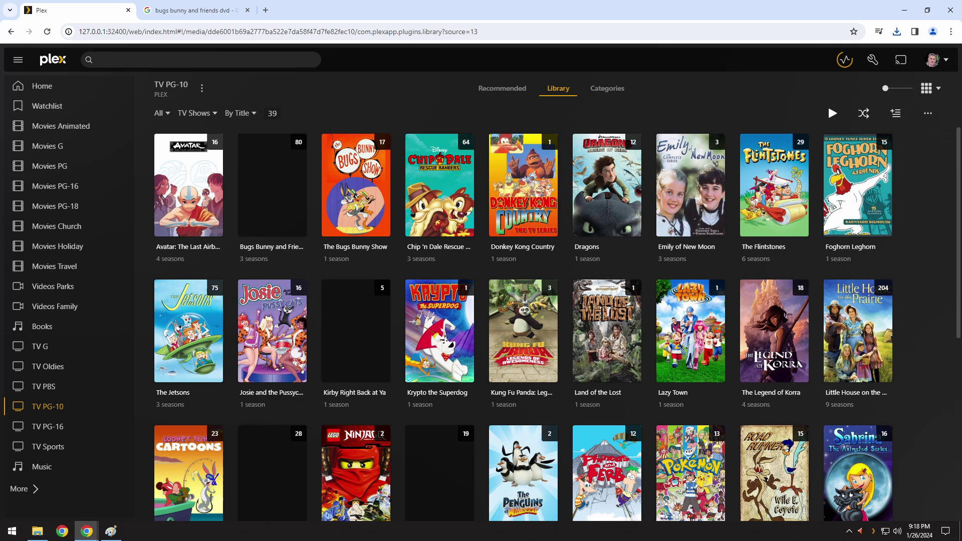
- Start the metadata match for the Bugs Bunny and Friends show in the TV PG-10 library
{"action": "left_click", "coordinate": [299, 229]}
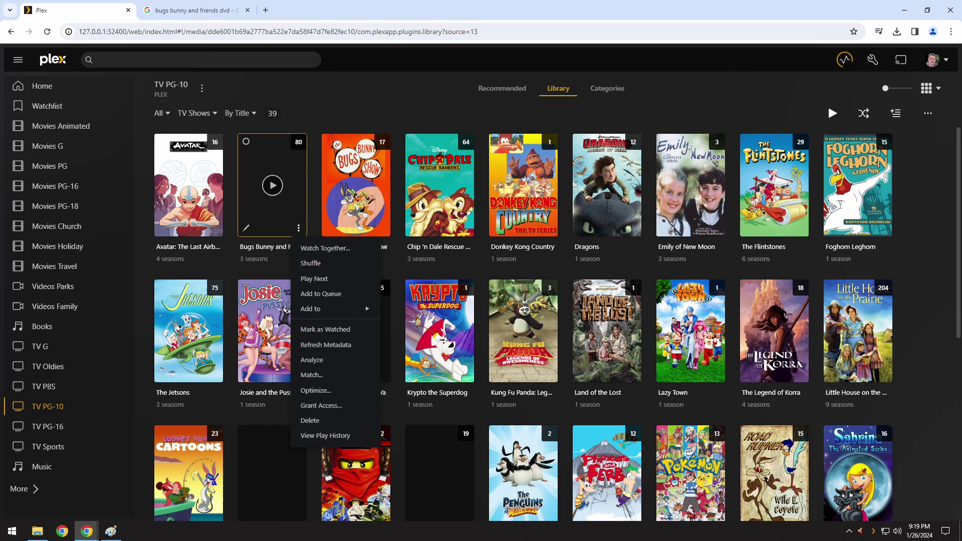
{"action": "left_click", "coordinate": [312, 375]}
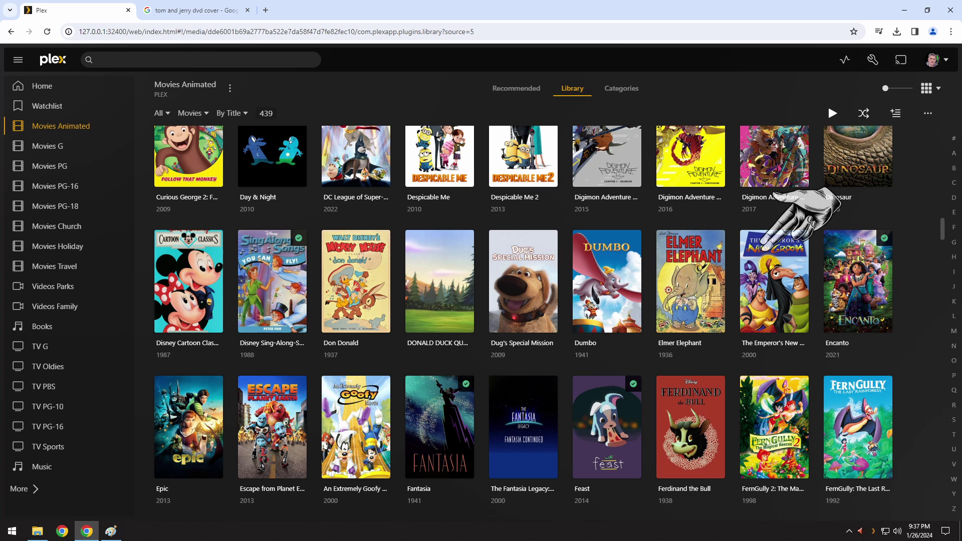
- Compare where The Emperor's New Groove and Kronk's New Groove sit in Movies Animated and examine the first film's sort title
{"action": "scroll", "coordinate": [772, 236], "scroll_direction": "down", "scroll_amount": 15}
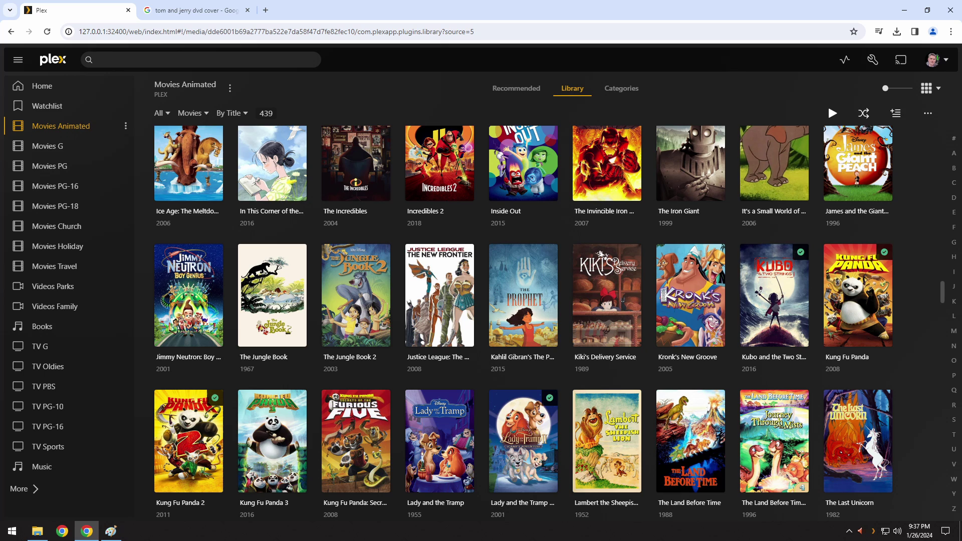
{"action": "scroll", "coordinate": [774, 281], "scroll_direction": "up", "scroll_amount": 15}
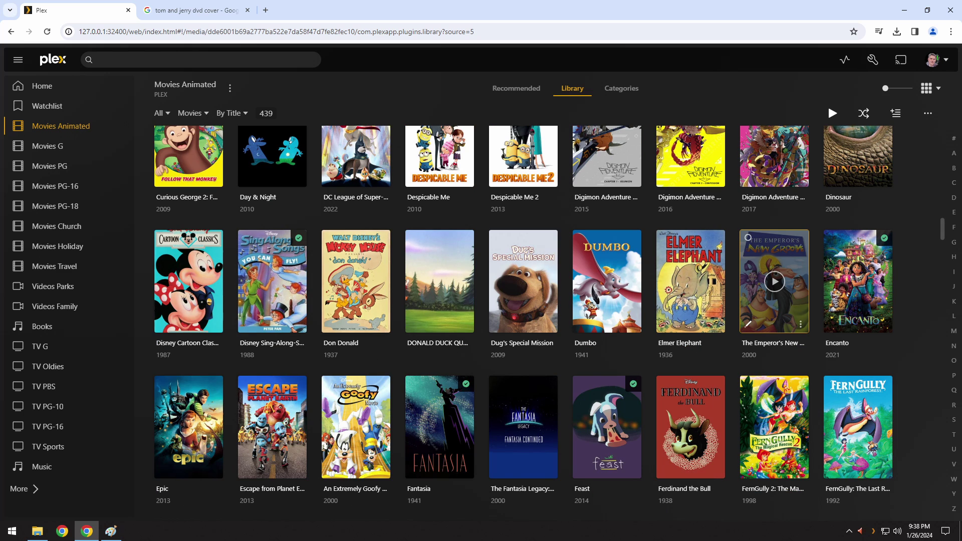
{"action": "left_click", "coordinate": [748, 324]}
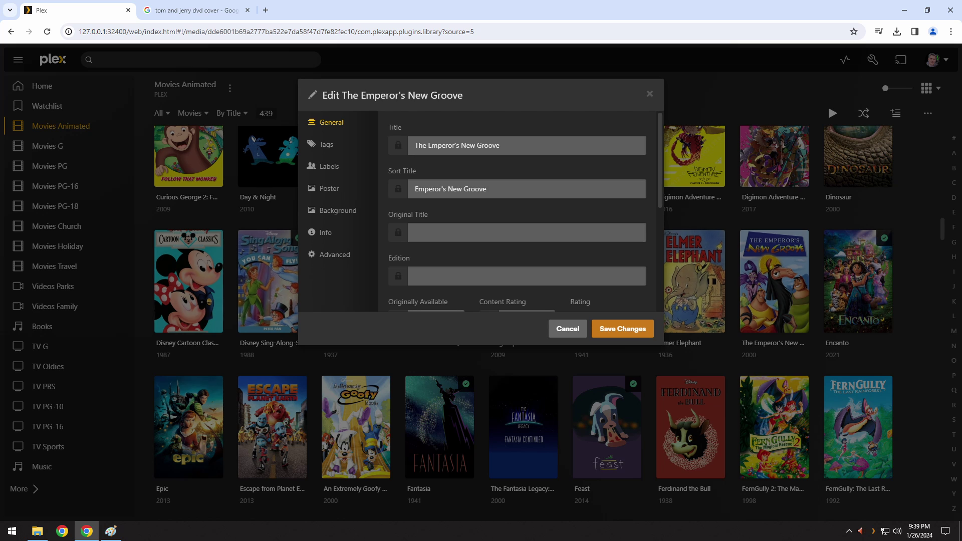
{"action": "key", "text": "Return"}
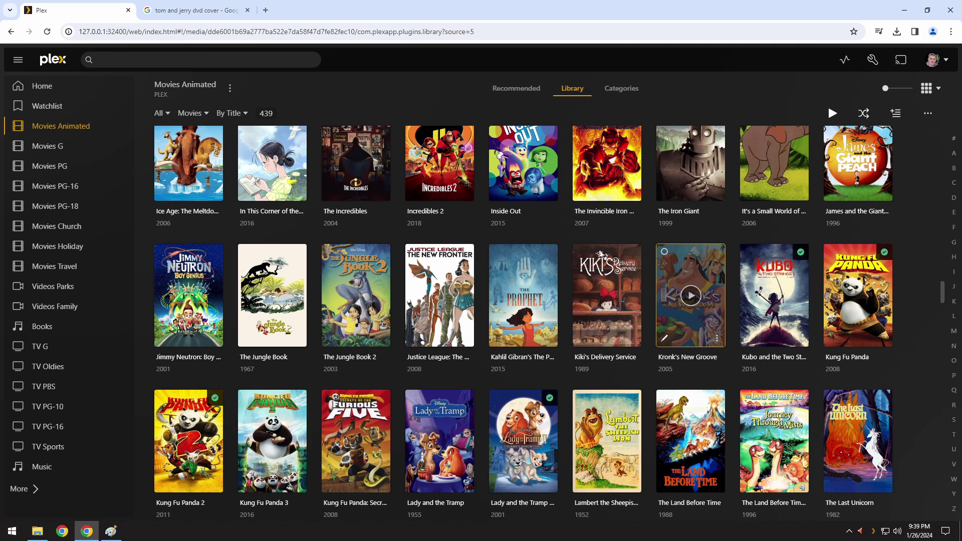
- Set the sort title of Kronk's New Groove to "Emperor's New Groove 2" and reopen its details
{"action": "left_click", "coordinate": [664, 339]}
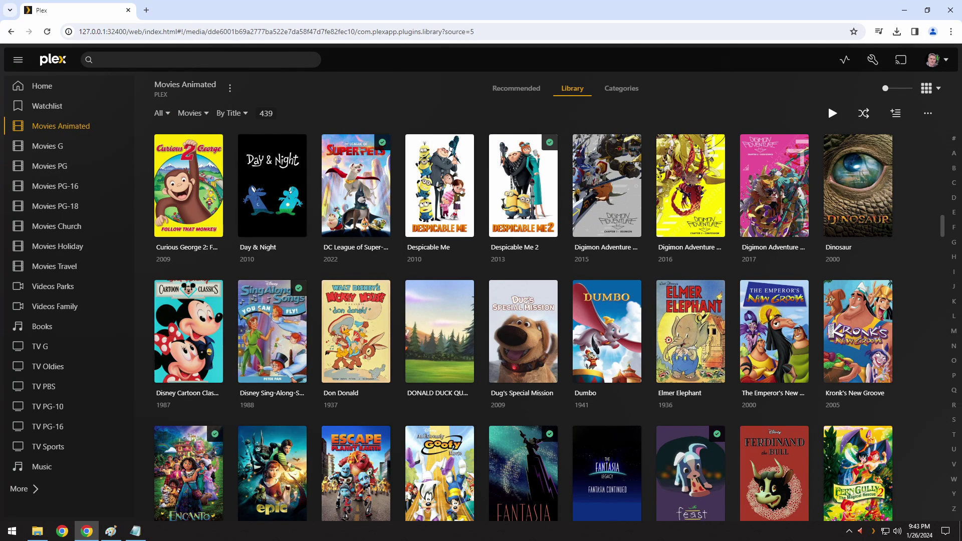
{"action": "key", "text": "e"}
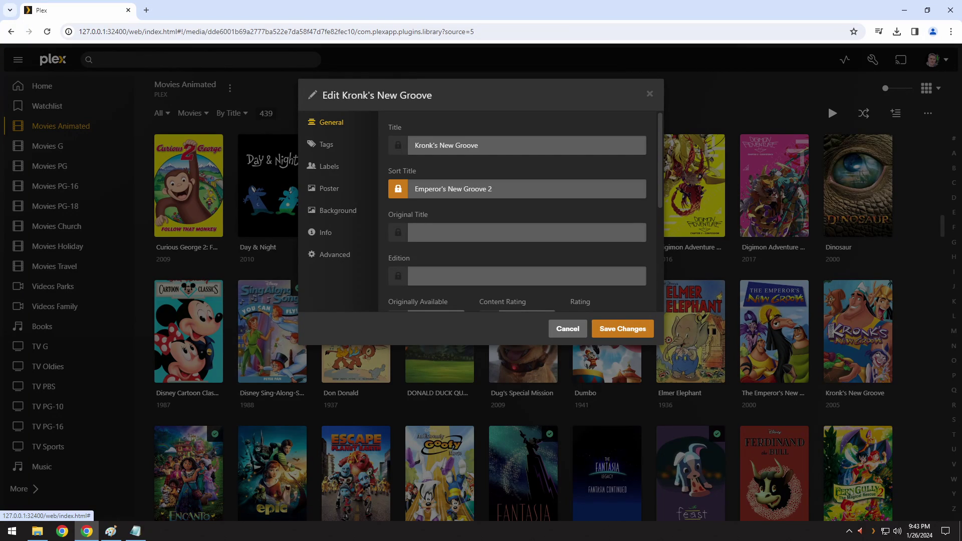